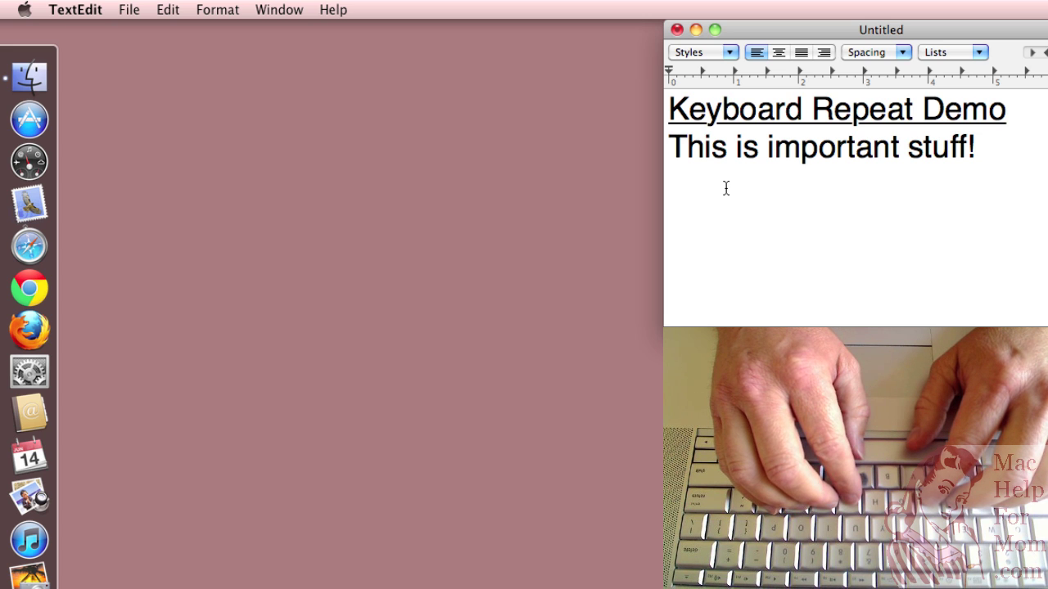
# - Add a long row of dashes under 'This is important stuff!' and a line of x's below it
pyautogui.write('-')
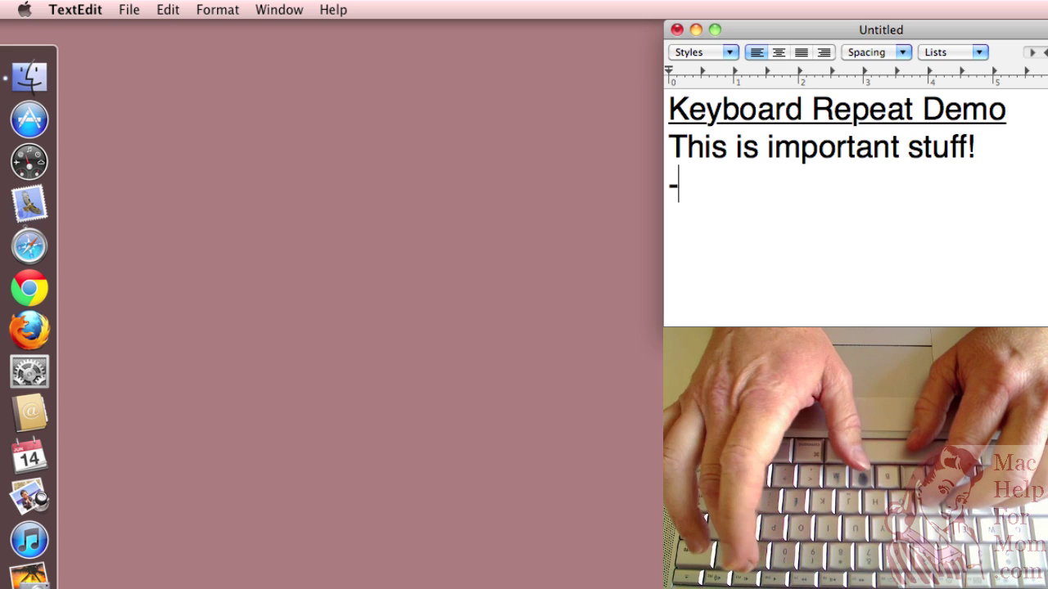
pyautogui.write('---------')
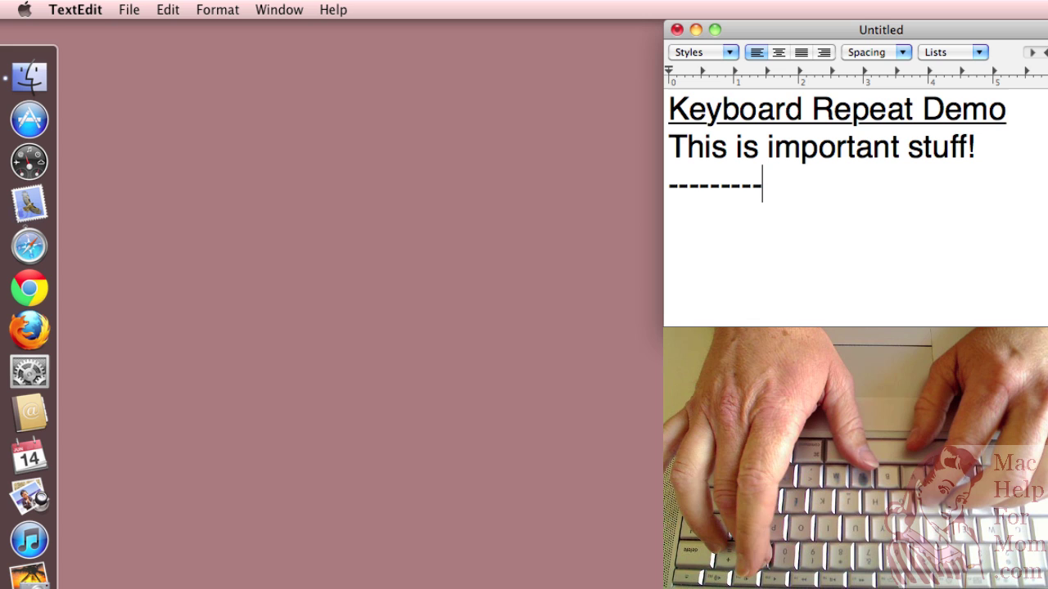
pyautogui.write('-----------')
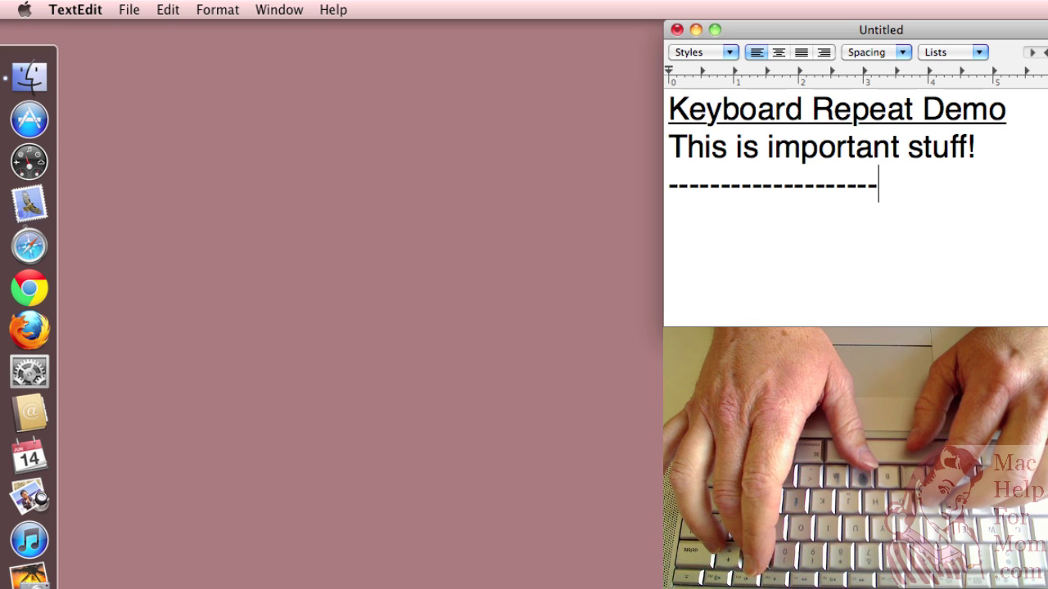
pyautogui.write('-----------')
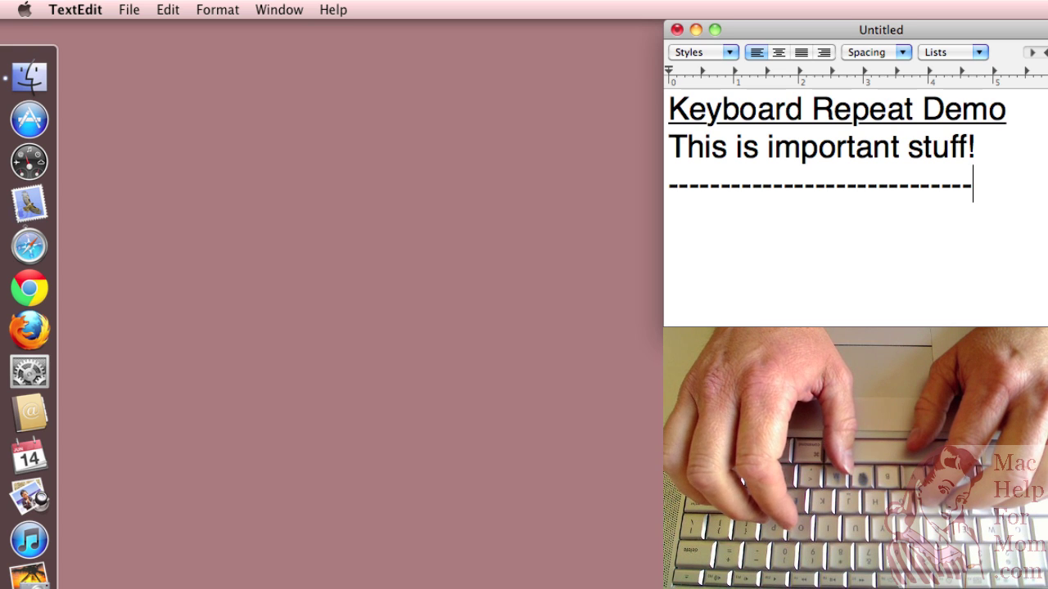
pyautogui.press('Return')
pyautogui.write('x')
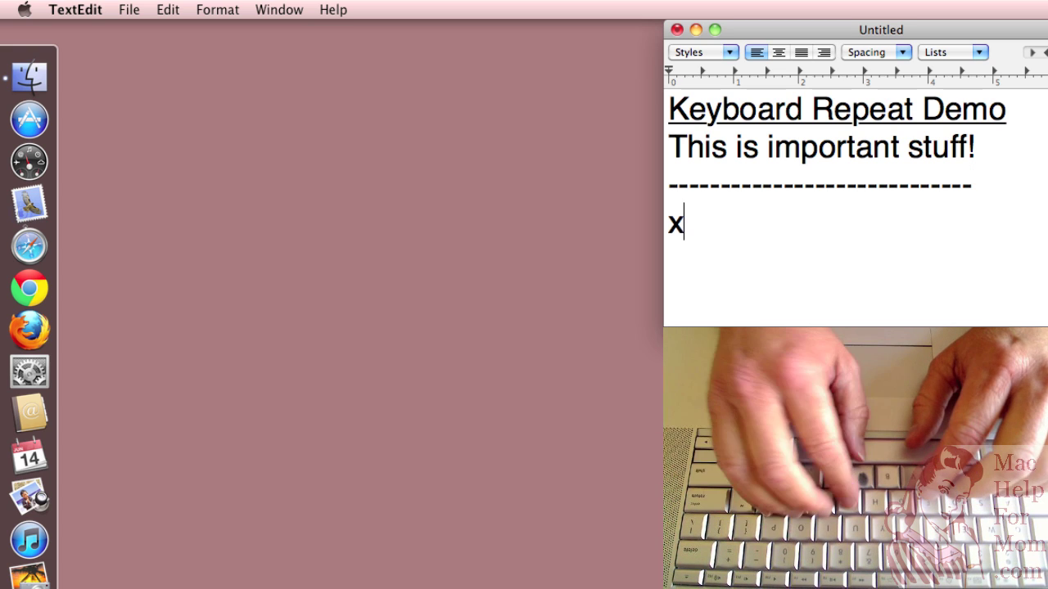
pyautogui.write('xxxxxxxx')
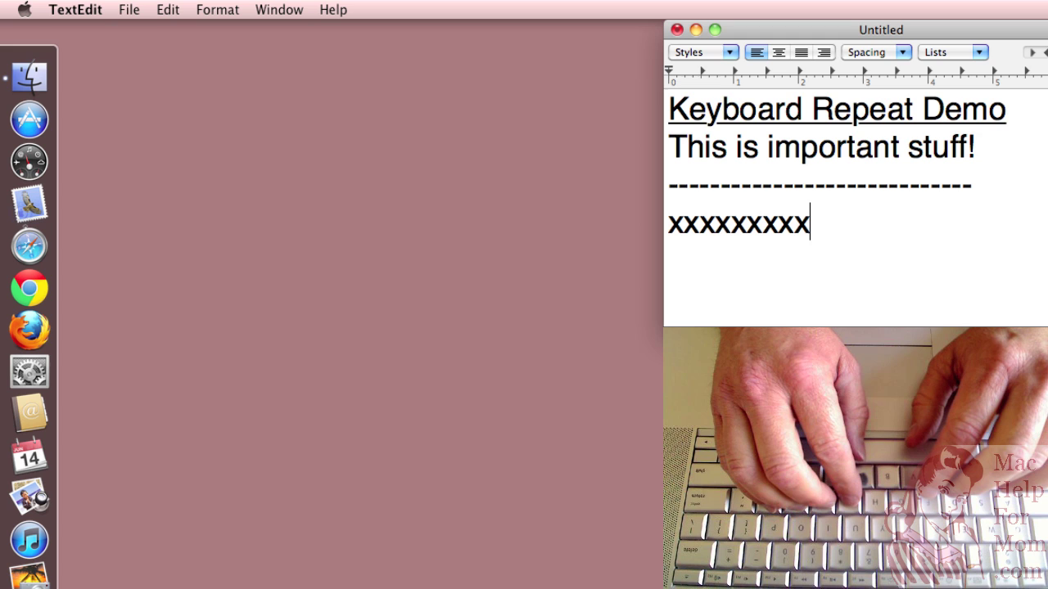
pyautogui.write('xxxxxxxx')
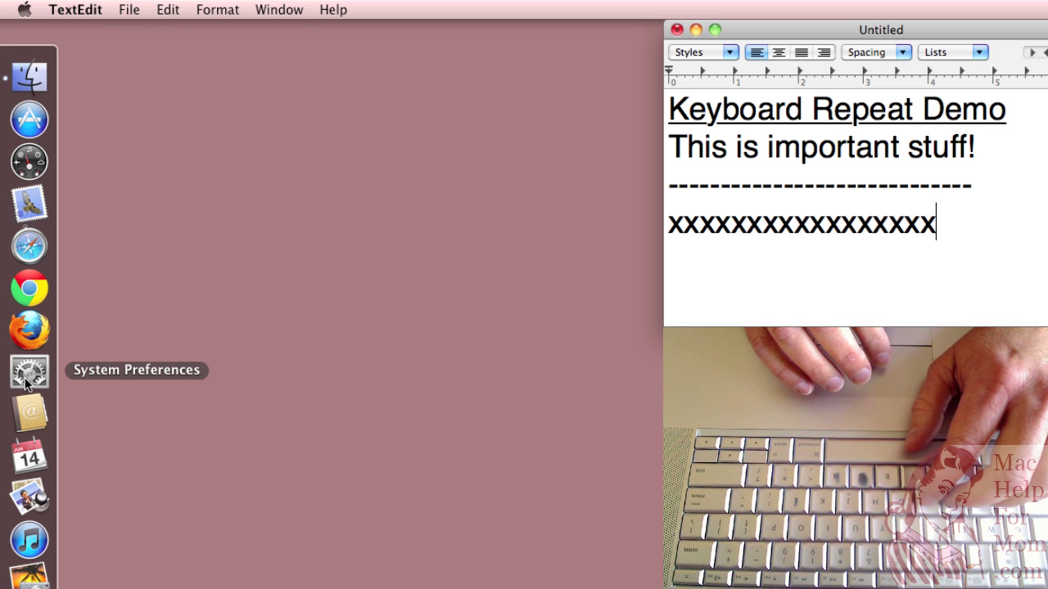
# - Open System Preferences from the Apple menu and go to the Keyboard pane
pyautogui.click(24, 11)
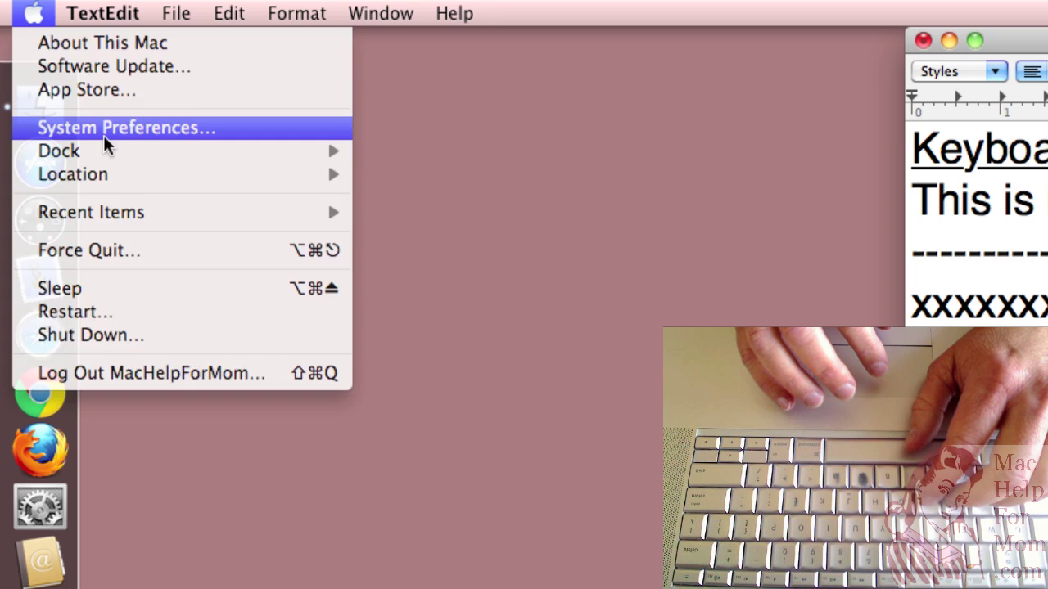
pyautogui.click(104, 131)
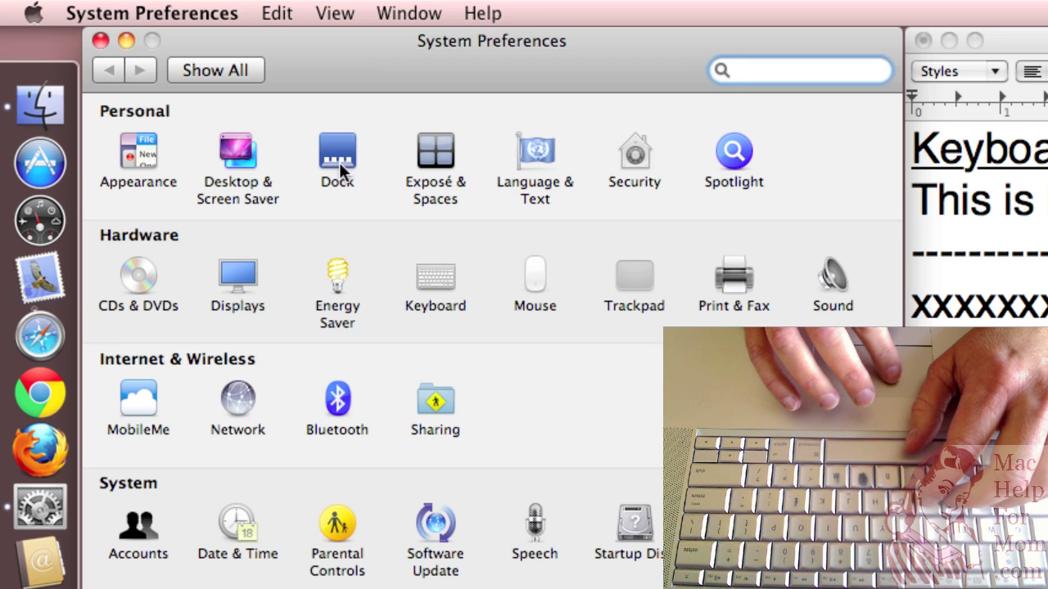
pyautogui.click(446, 281)
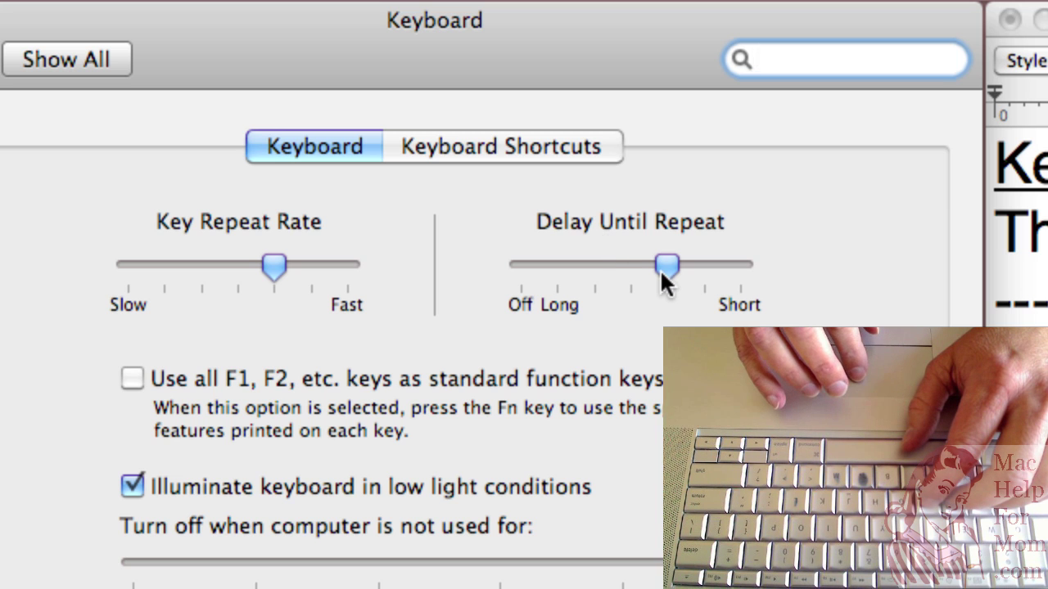
# - Turn Delay Until Repeat to Off, then type a single x in TextEdit to confirm no repeat
pyautogui.moveTo(662, 267); pyautogui.dragTo(507, 257)
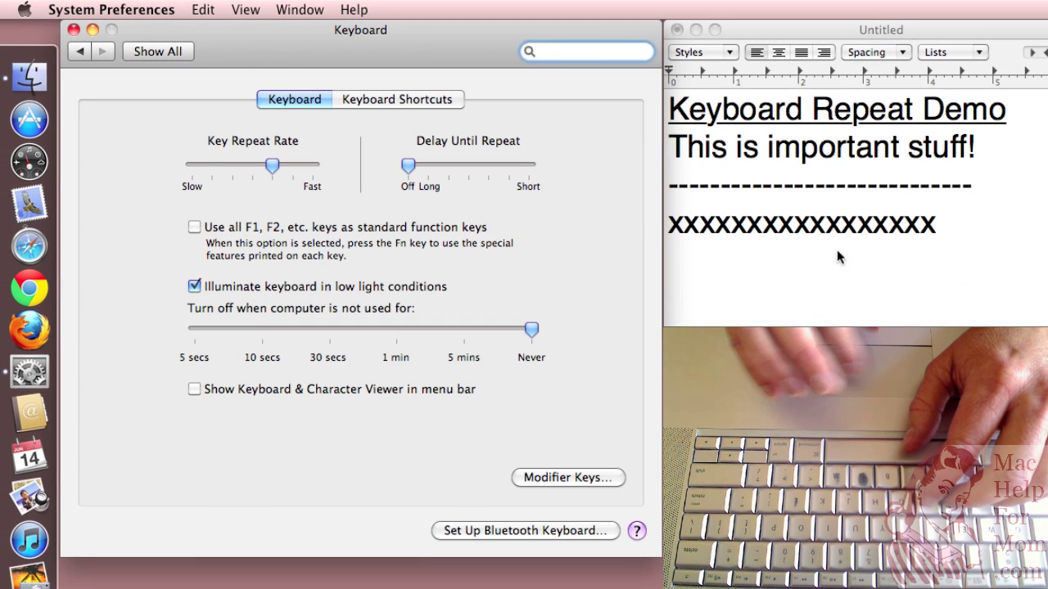
pyautogui.click(952, 233)
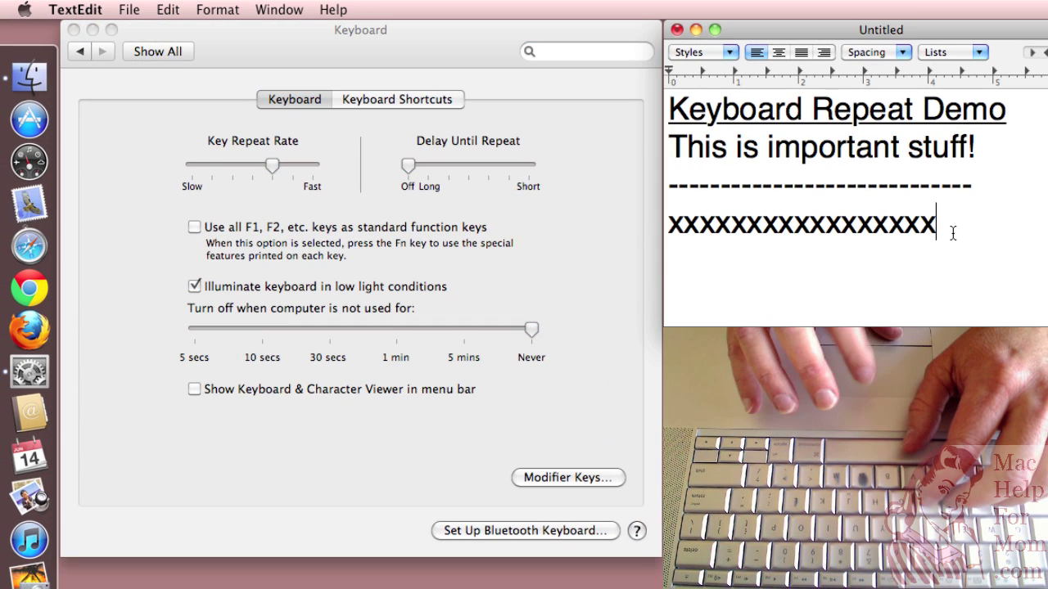
pyautogui.write('x')
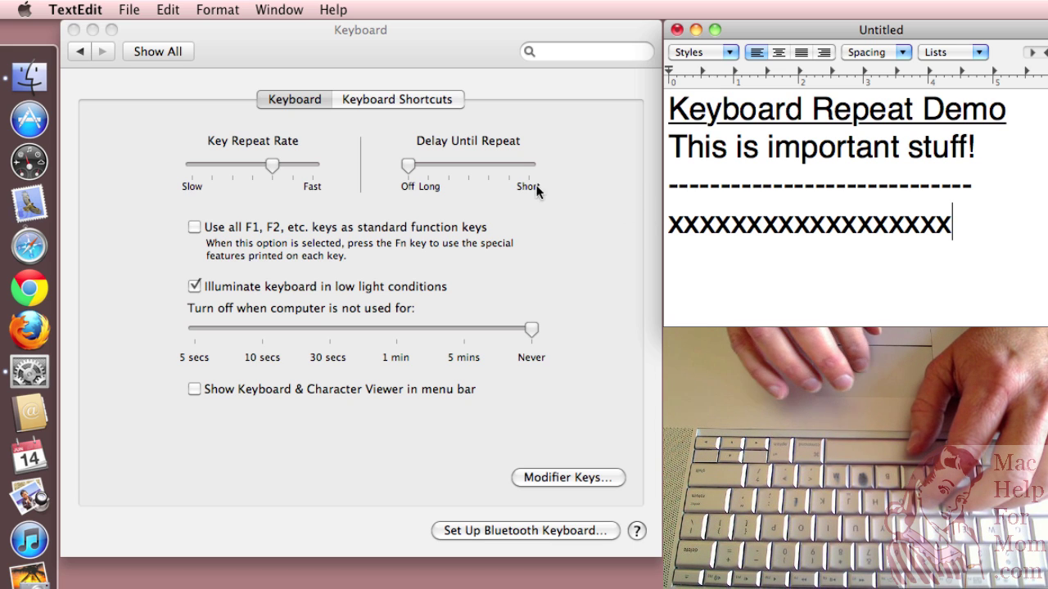
# - Set Delay Until Repeat to Long and test it with a new TextEdit line of five x's
pyautogui.click(428, 167)
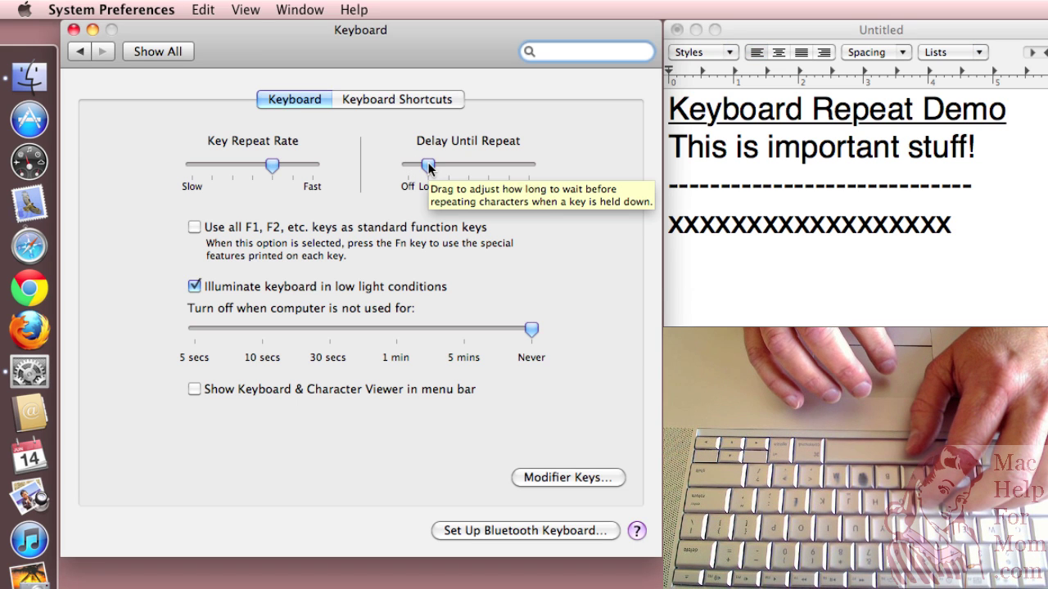
pyautogui.click(965, 227)
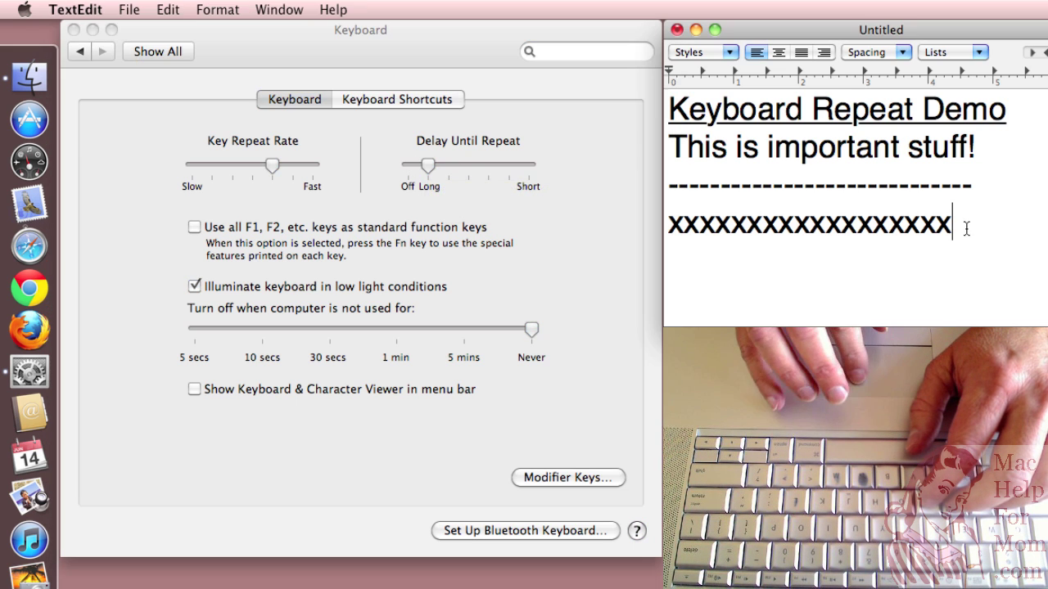
pyautogui.press('Return')
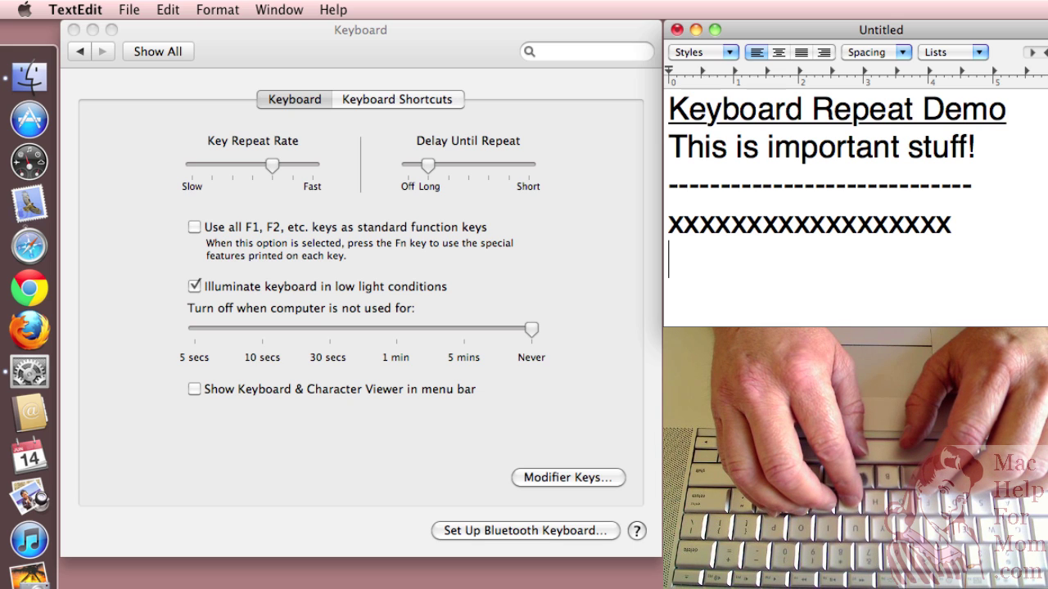
pyautogui.write('x')
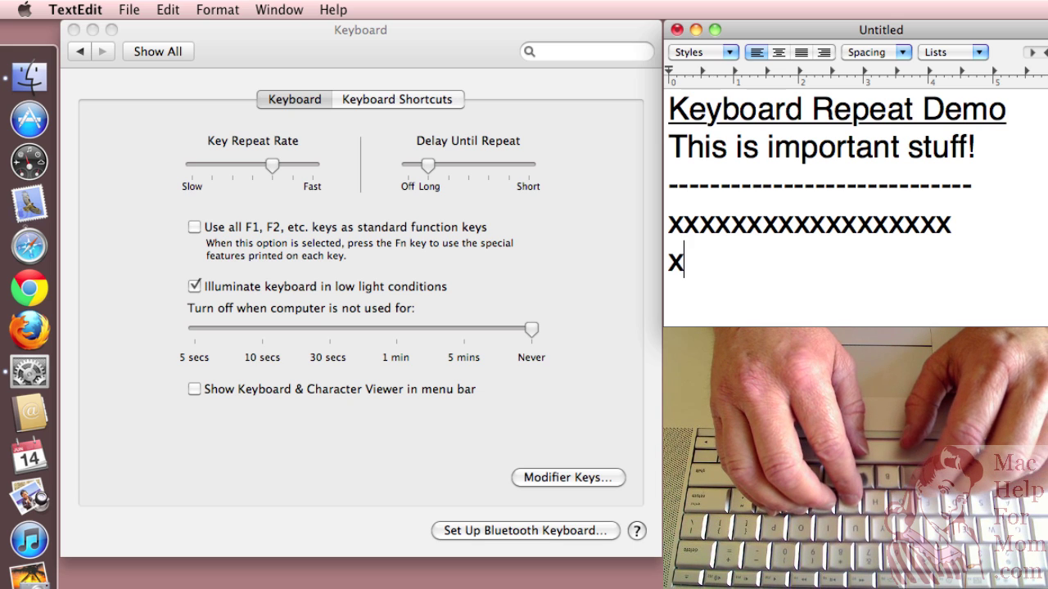
pyautogui.write('xxxx')
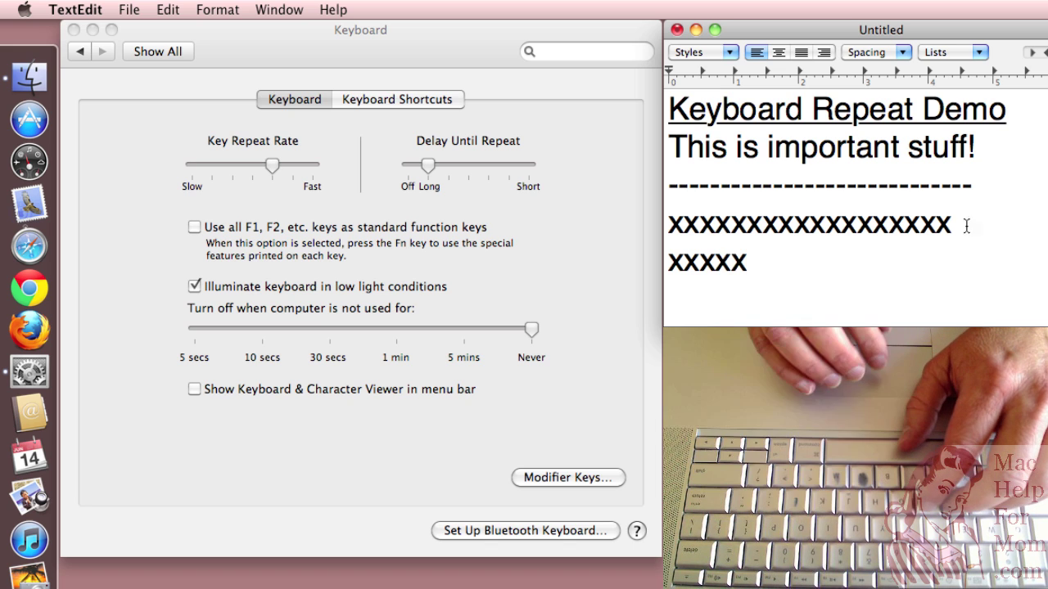
# - Set Delay Until Repeat to Short, fill out the x row, and type 'HHHiii ttthheerree!!' below
pyautogui.click(530, 166)
pyautogui.click(791, 269)
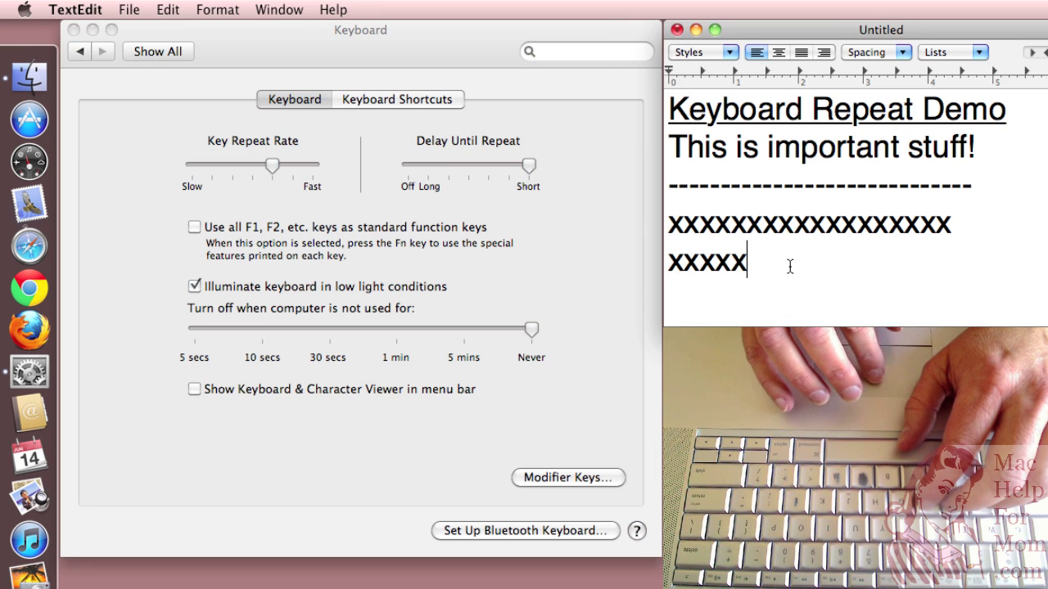
pyautogui.write('xxxxxxx')
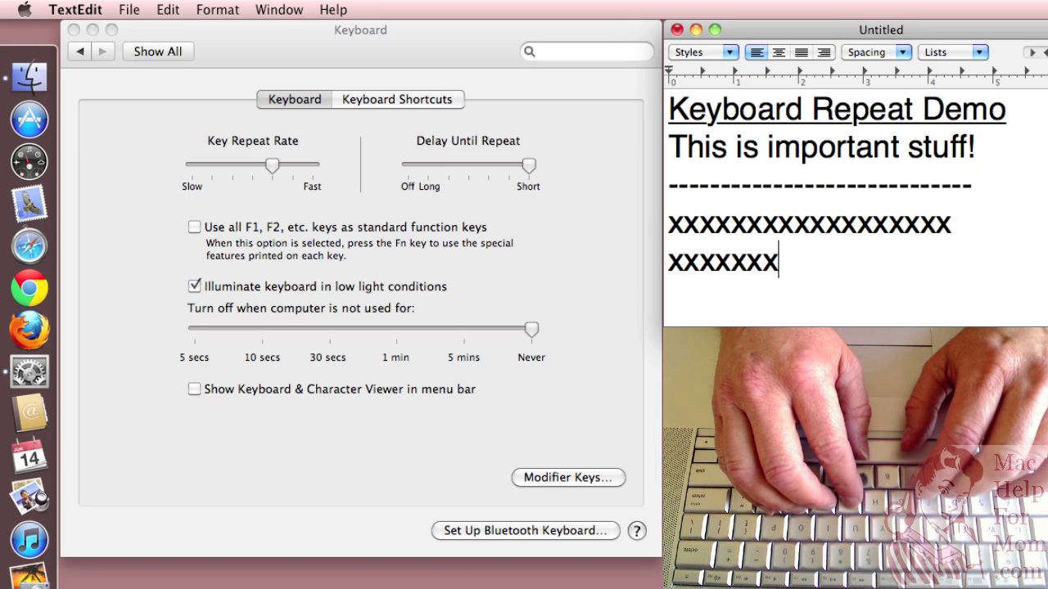
pyautogui.write('xxxxx')
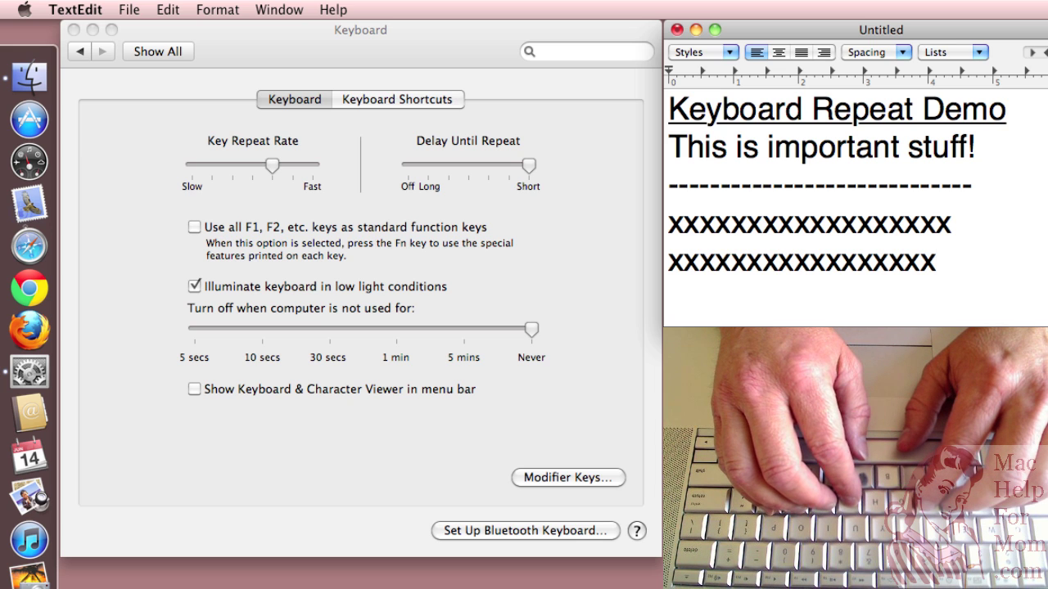
pyautogui.press('Return')
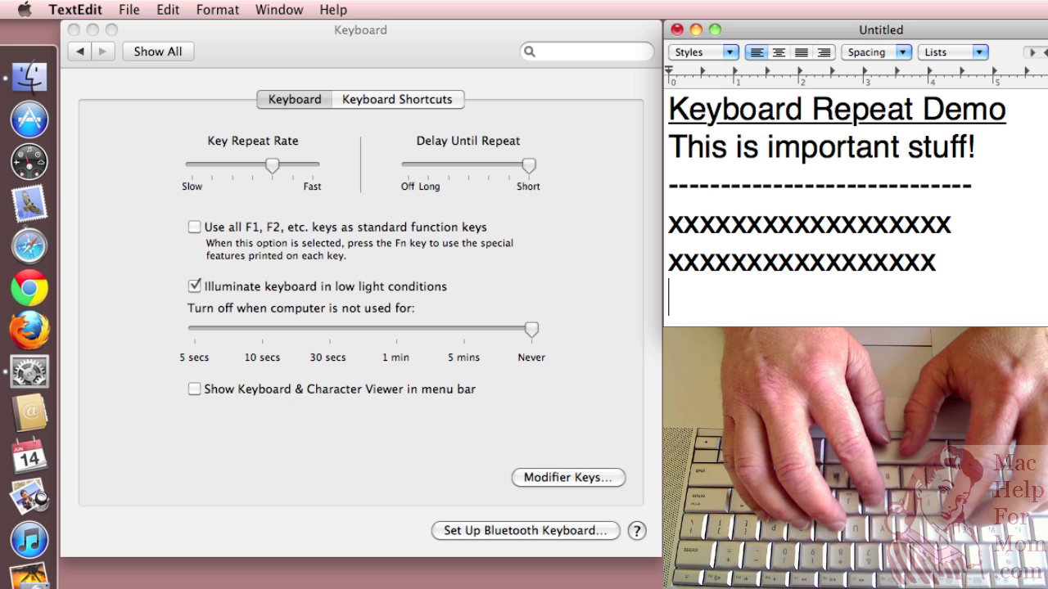
pyautogui.write('HHHiii  ')
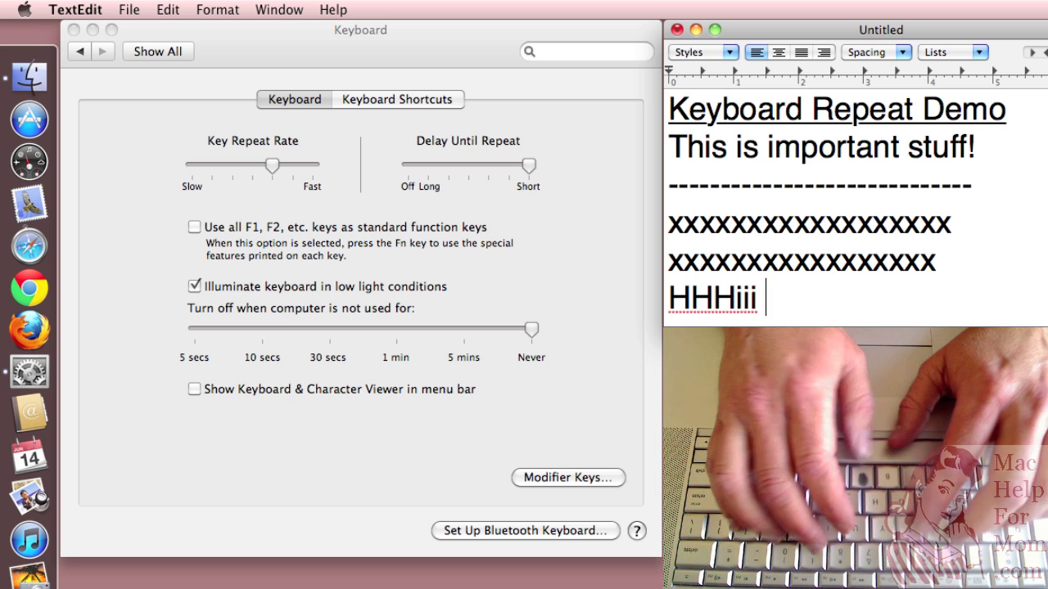
pyautogui.write('ttthheer')
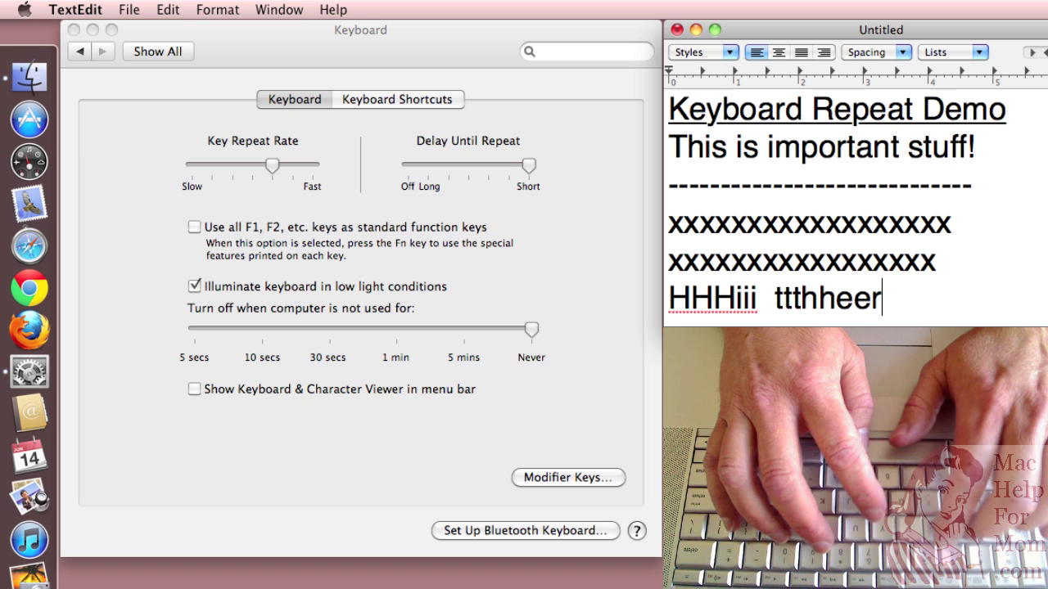
pyautogui.write('ree!!')
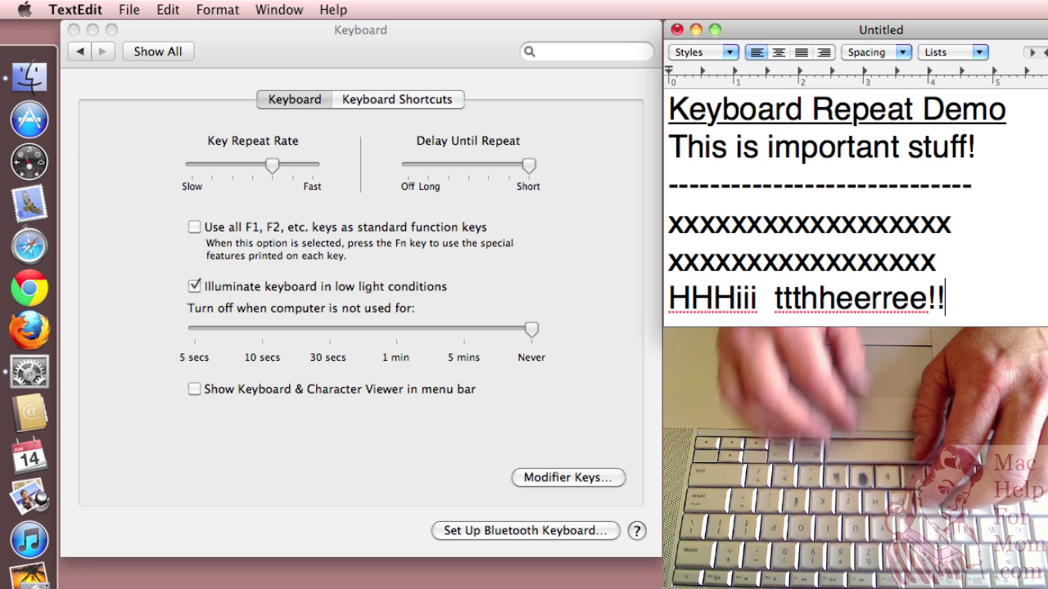
# - Set Delay Until Repeat to Long and test with a new TextEdit line of x's
pyautogui.click(489, 165)
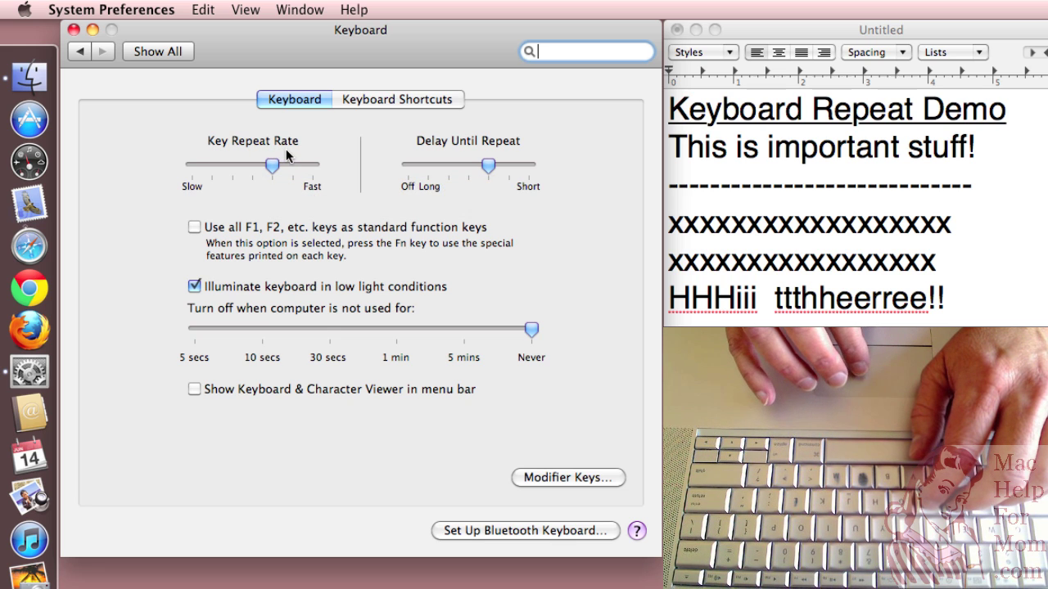
pyautogui.click(428, 168)
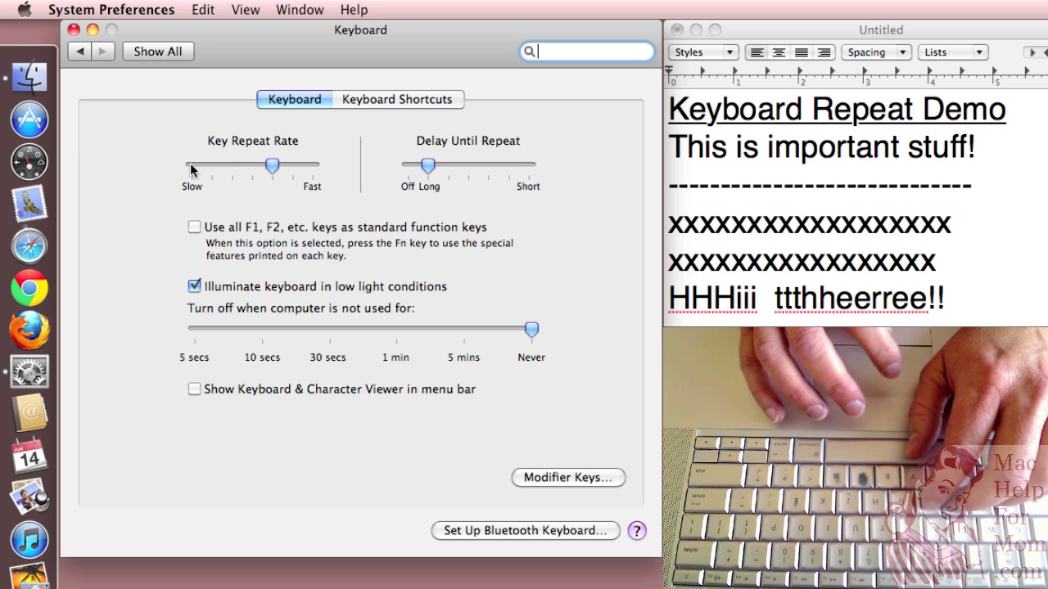
pyautogui.click(979, 315)
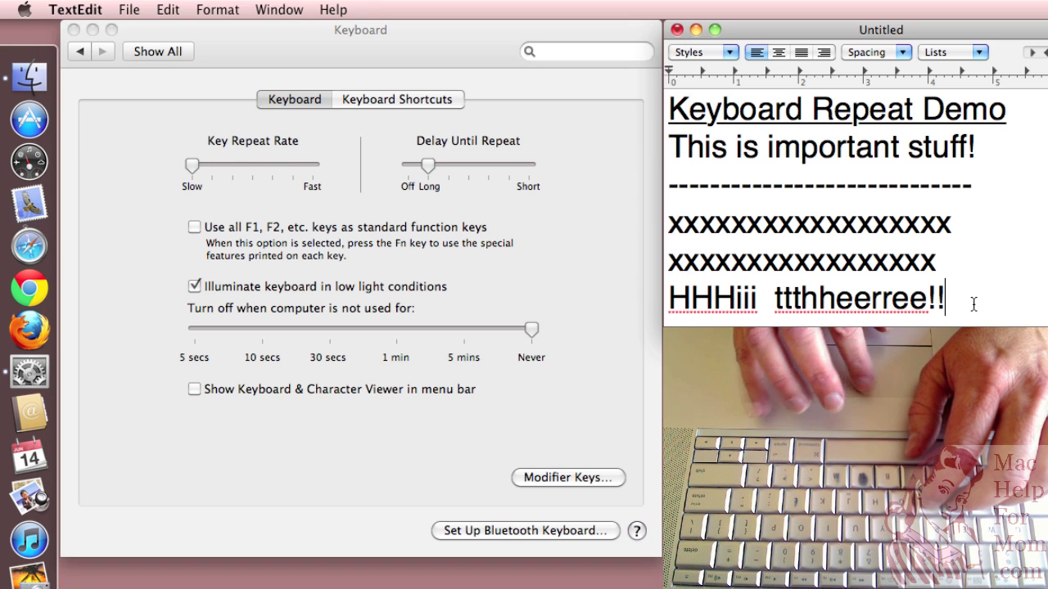
pyautogui.press('Return')
pyautogui.write('x')
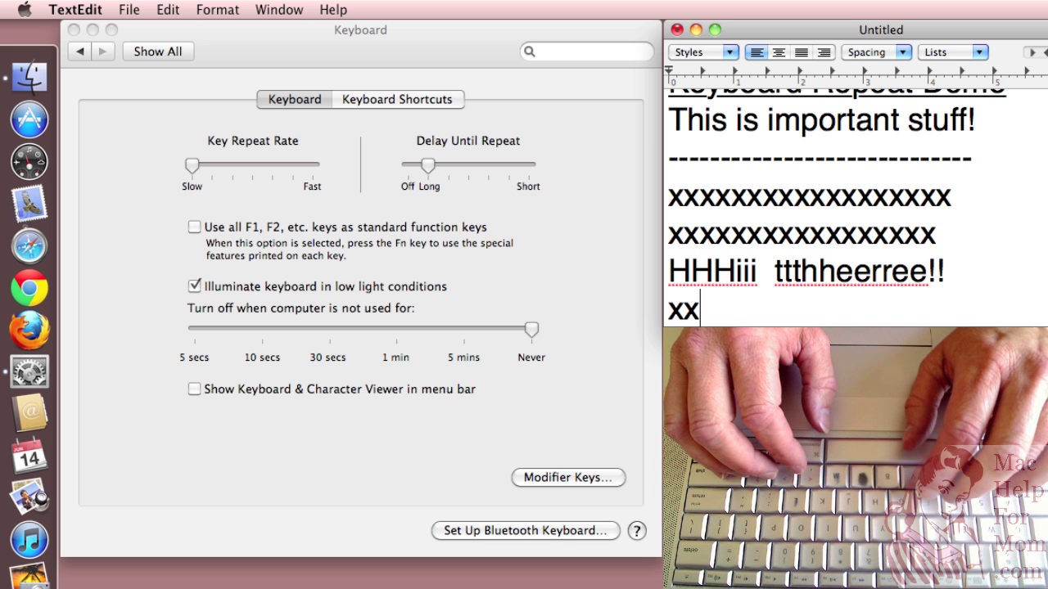
pyautogui.write('xxx')
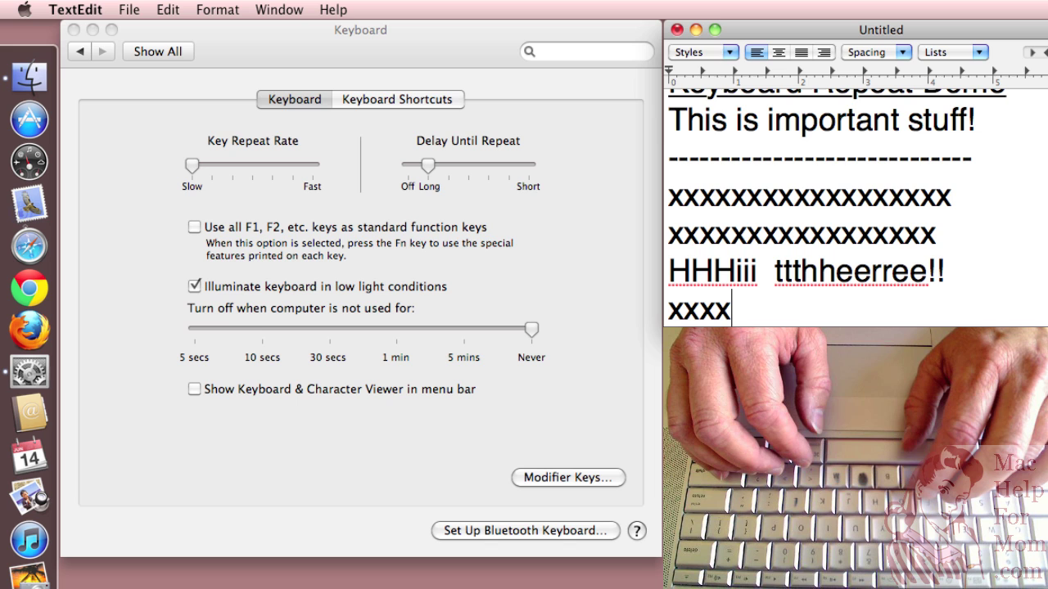
pyautogui.write('x')
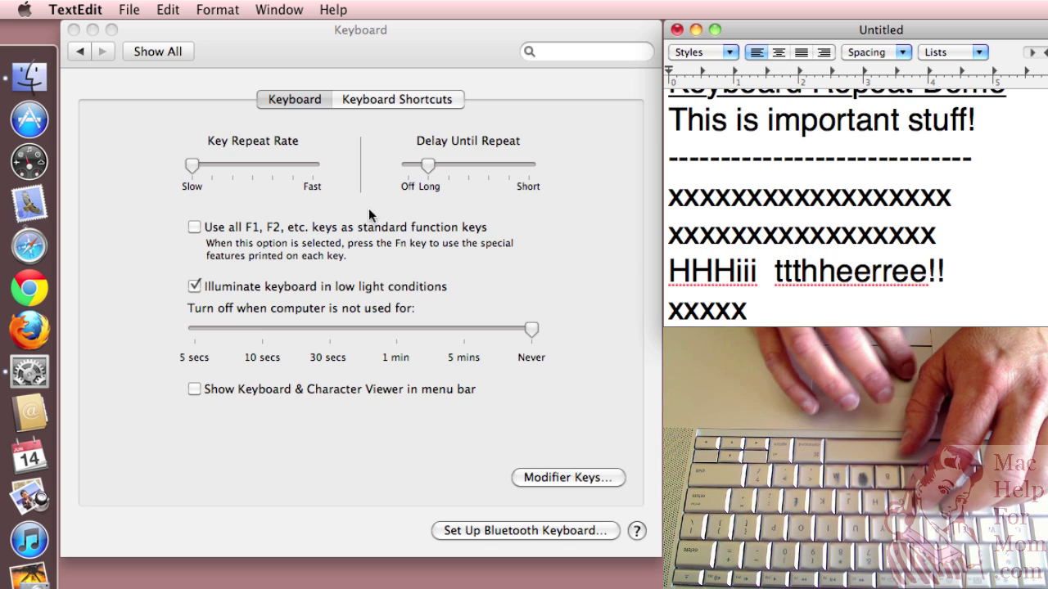
# - Set Key Repeat Rate to Fast and extend the x line to nearly three rows
pyautogui.click(313, 171)
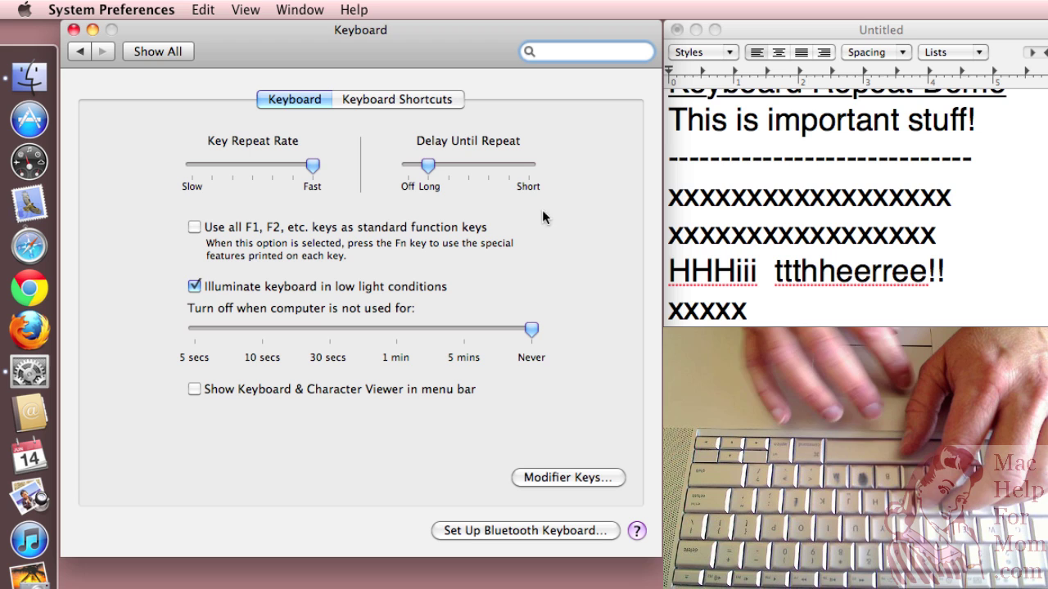
pyautogui.click(790, 312)
pyautogui.write('x')
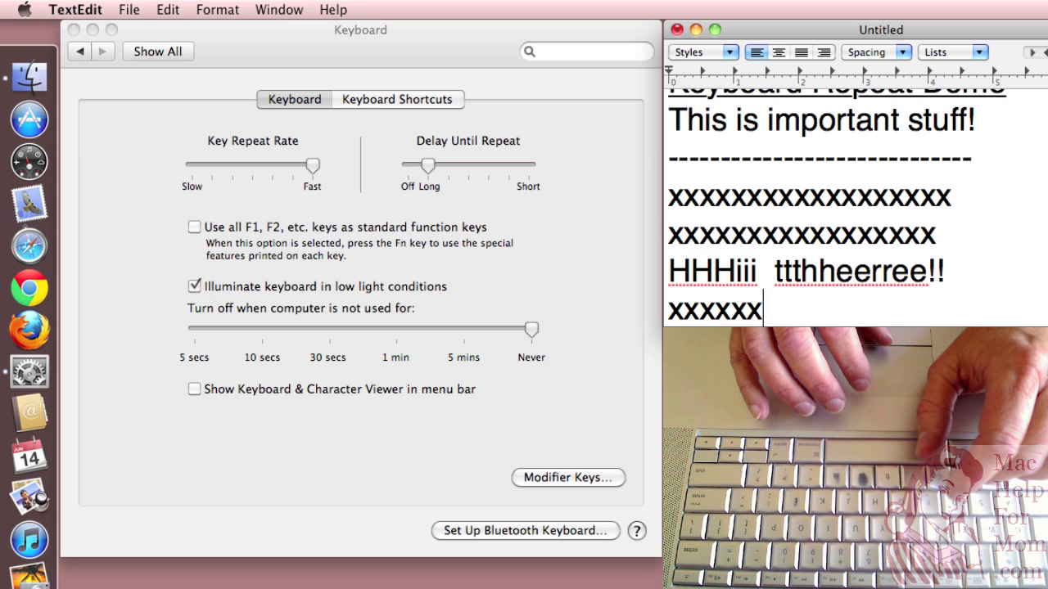
pyautogui.write('xxxxxx')
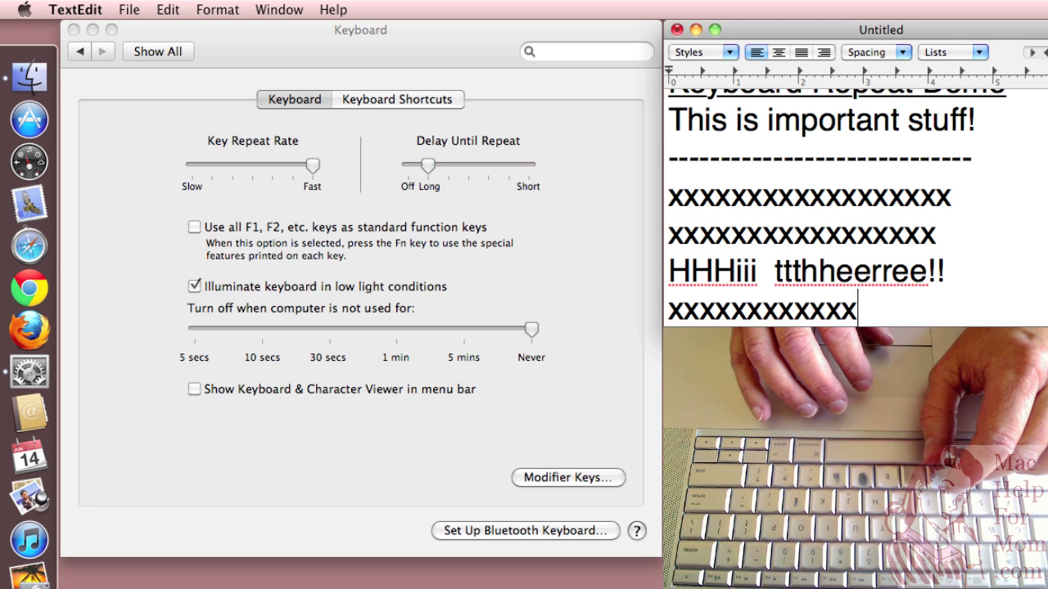
pyautogui.write('xxxxxxxxxxxxxxxxx')
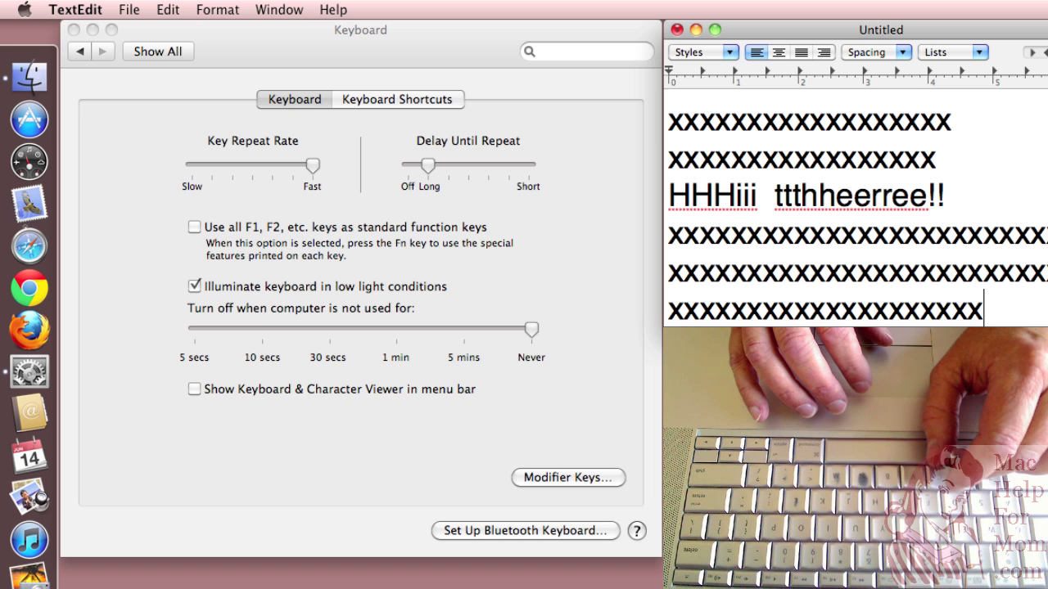
pyautogui.write(' xxxxxxxxxxxxxxxxxxxxxxxx xxxxxxxxxxxxxxxxxxxxx')
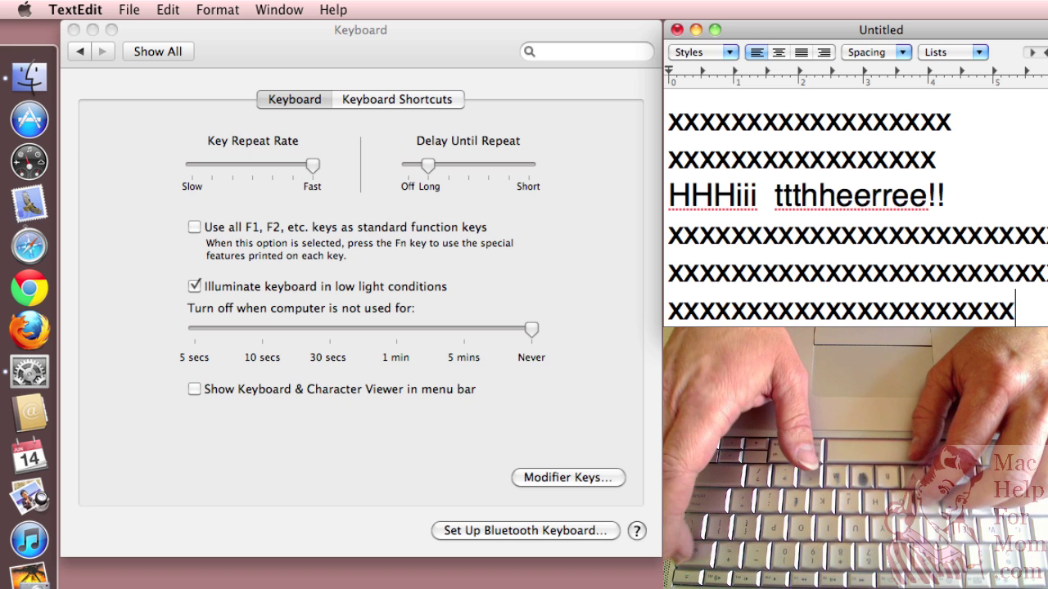
# - Delete all the test text, leaving only 'Keyboard Repeat Demo' and 'This is'
pyautogui.press('BackSpace')
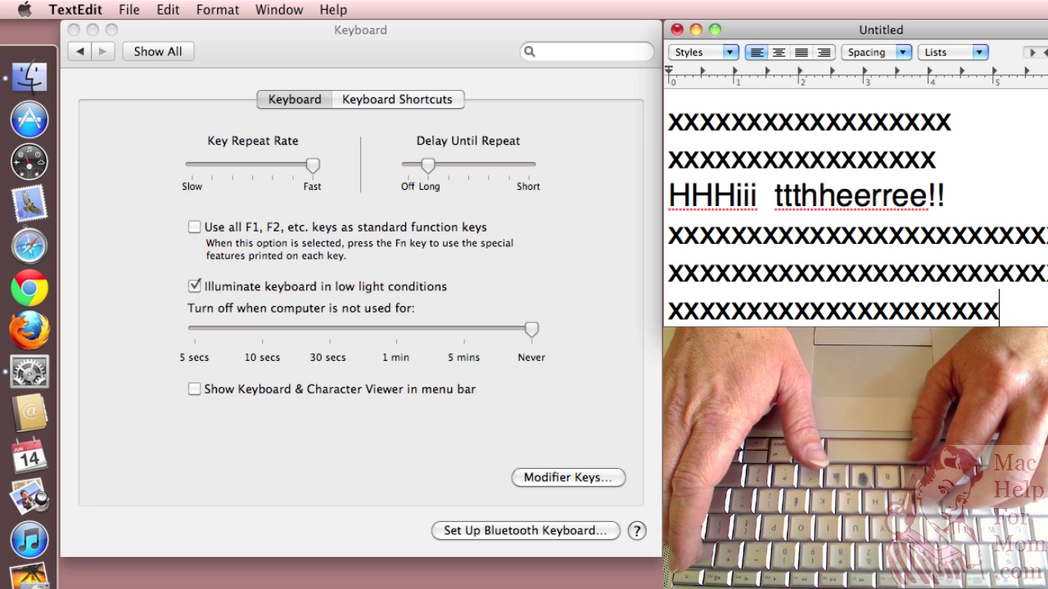
pyautogui.press('BackSpace')
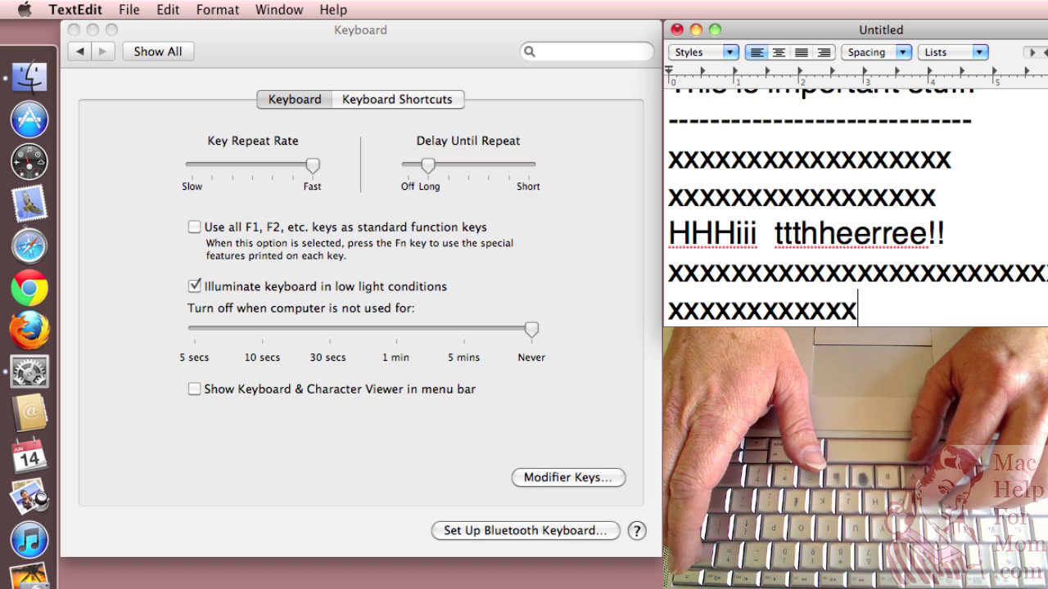
pyautogui.press('BackSpace')
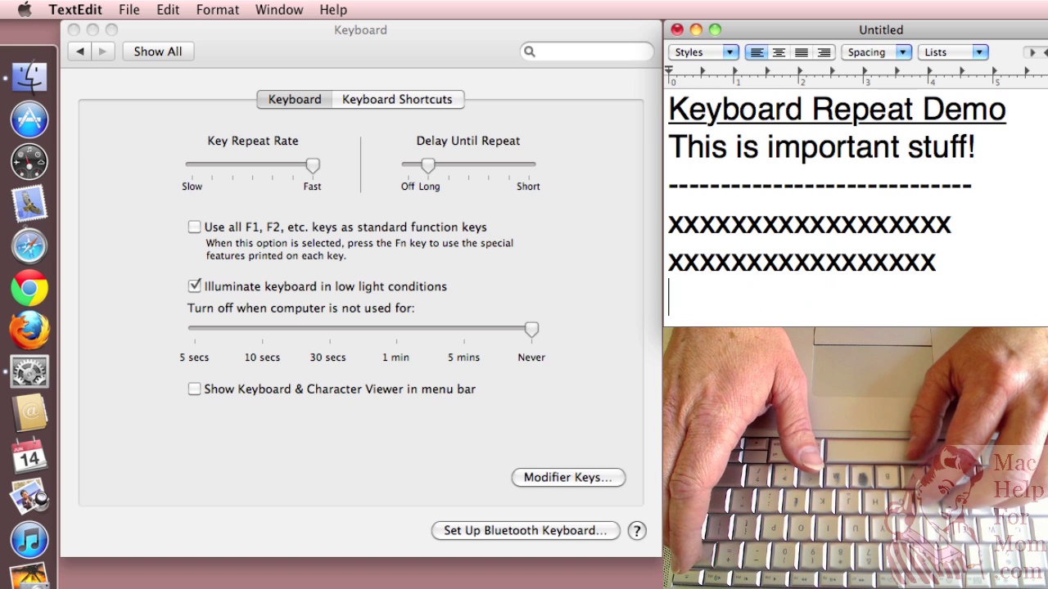
pyautogui.press('BackSpace')
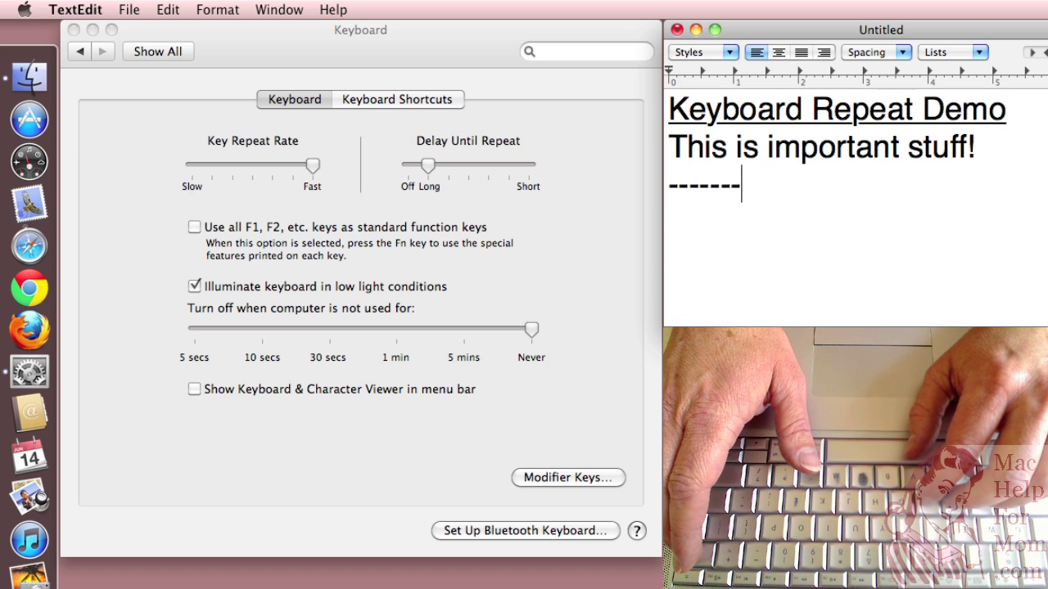
pyautogui.press('BackSpace')
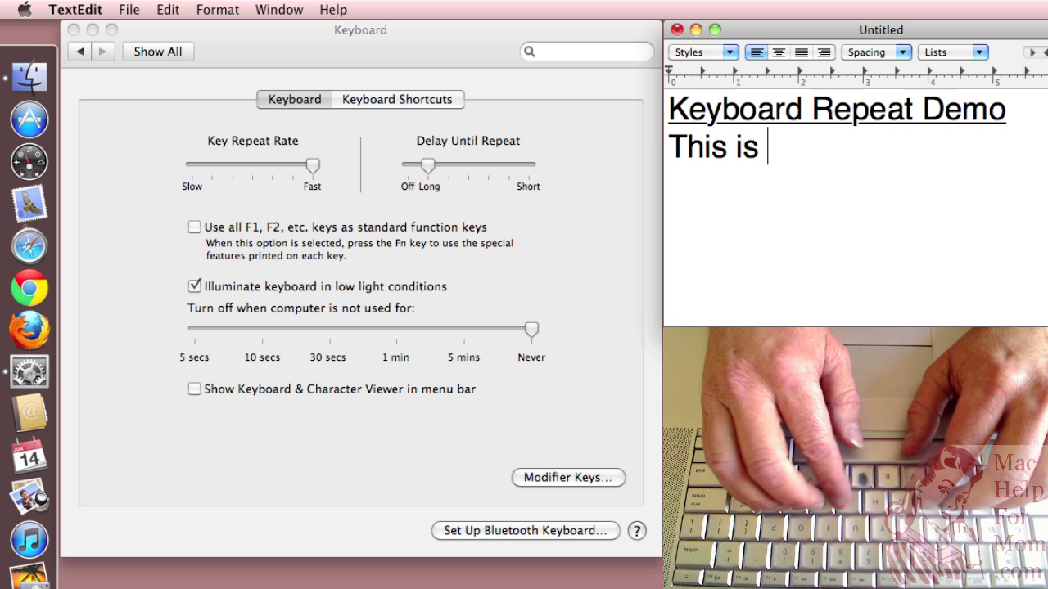